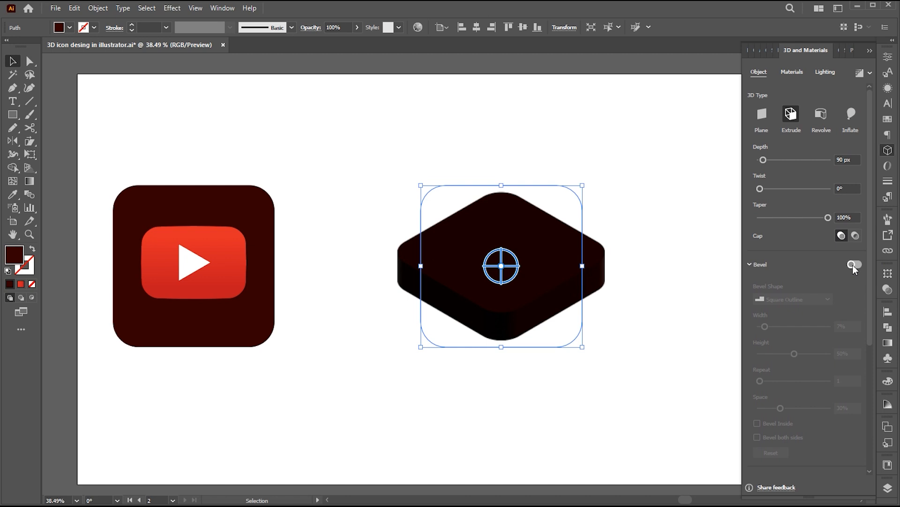
Add a Round Outline bevel to the extruded dark rounded-square base and set the bevel width to 6%.
{"action": "left_click", "coordinate": [852, 265]}
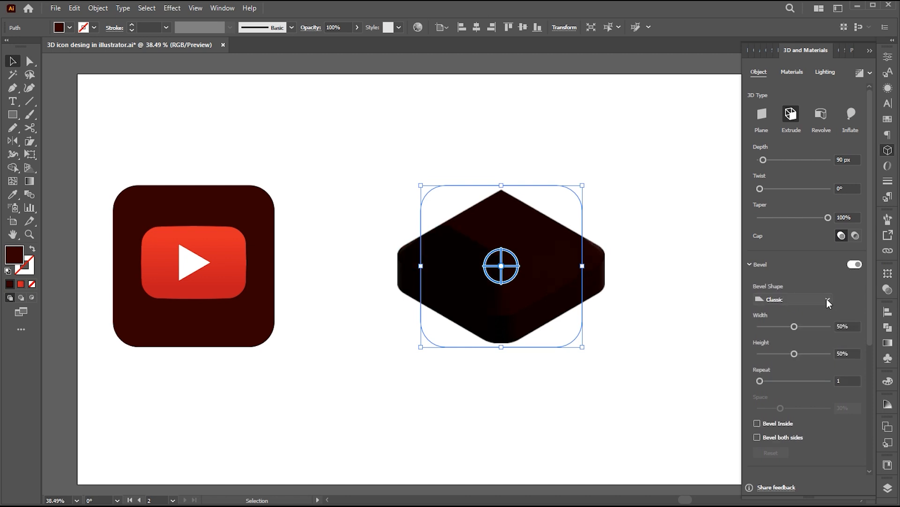
{"action": "left_click", "coordinate": [826, 300]}
{"action": "left_click", "coordinate": [800, 371]}
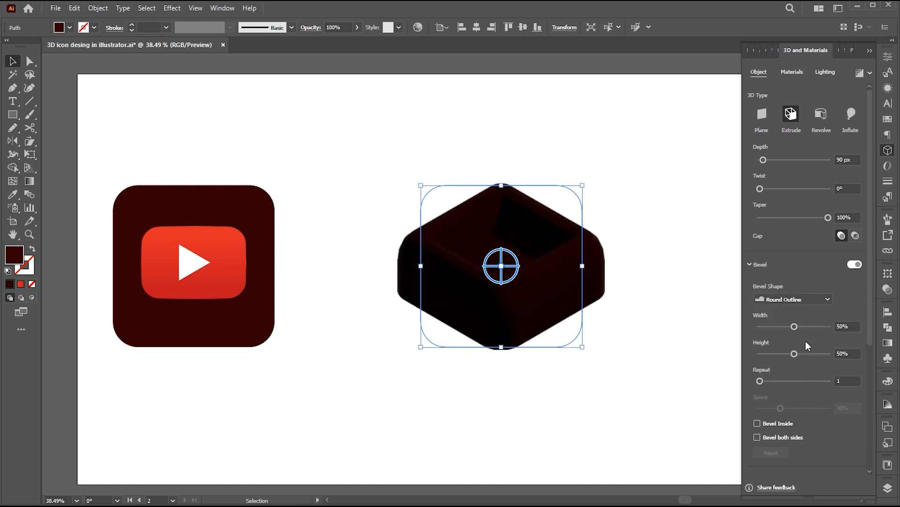
{"action": "left_click_drag", "start_coordinate": [870, 331], "coordinate": [870, 371]}
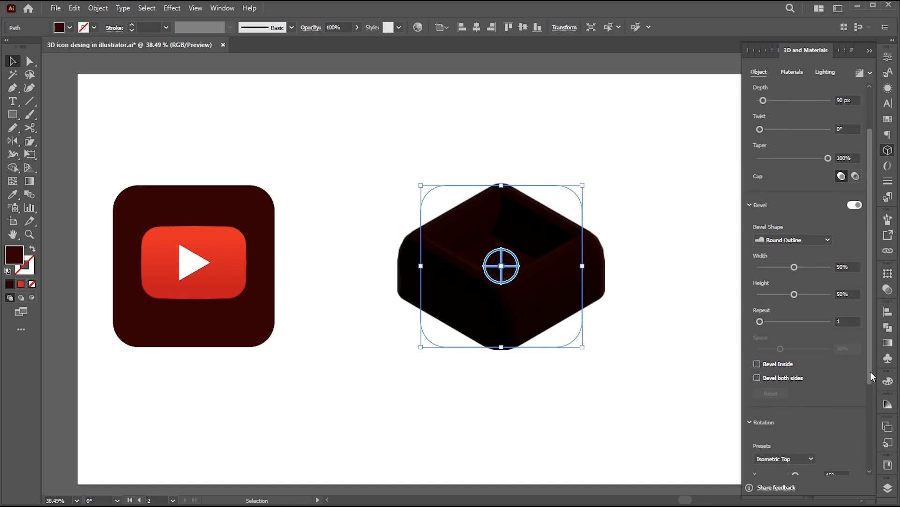
{"action": "left_click_drag", "start_coordinate": [795, 267], "coordinate": [767, 268]}
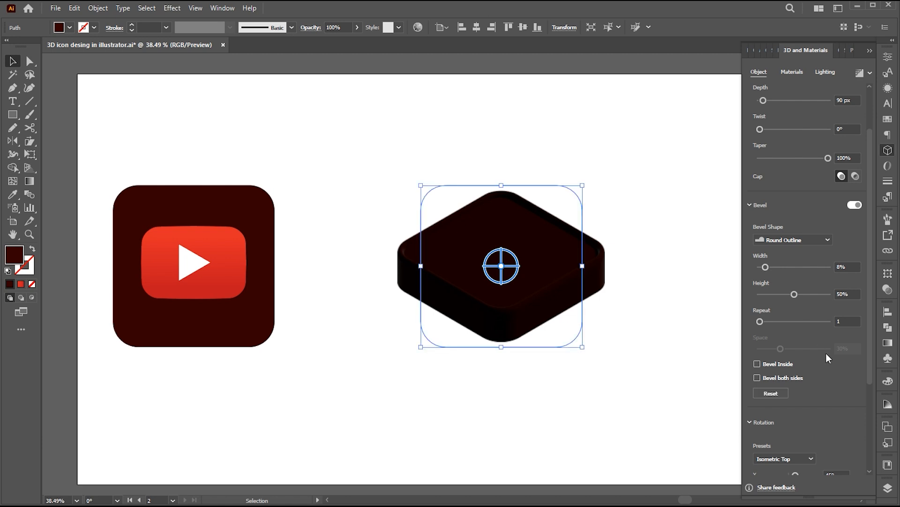
{"action": "left_click_drag", "start_coordinate": [871, 355], "coordinate": [870, 358]}
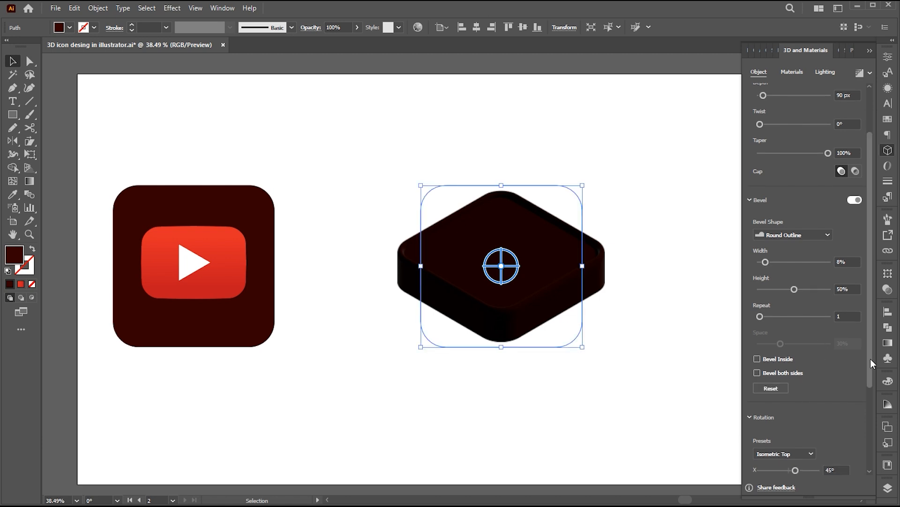
{"action": "left_click", "coordinate": [836, 261]}
{"action": "type", "text": "6"}
{"action": "key", "text": "Return"}
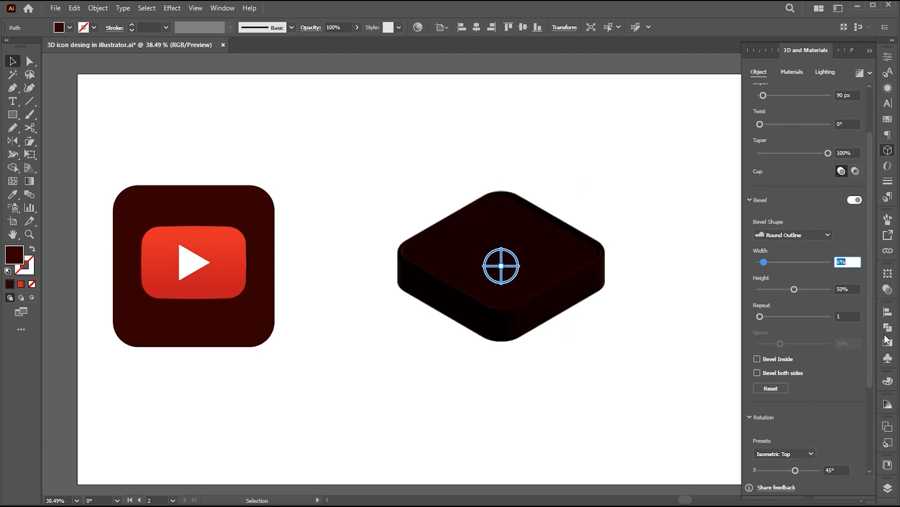
{"action": "scroll", "coordinate": [870, 361], "scroll_direction": "up", "scroll_amount": 2}
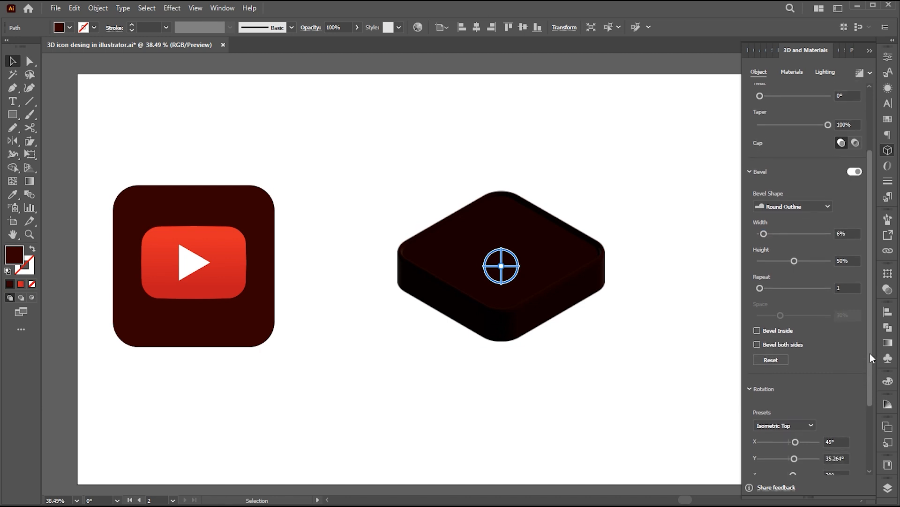
Set the dark base's light rotation to -48° and enable a shadow behind it with shadow bounds of 400%.
{"action": "left_click", "coordinate": [826, 73]}
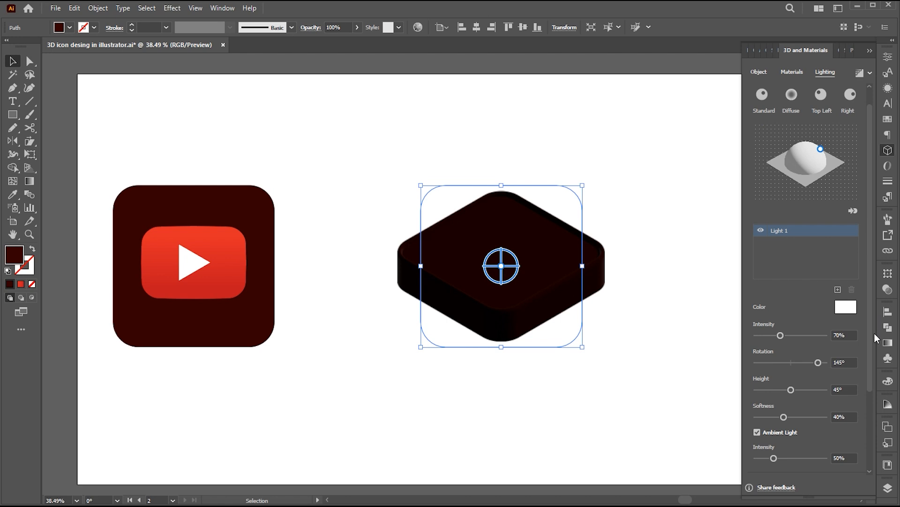
{"action": "scroll", "coordinate": [870, 352], "scroll_direction": "down", "scroll_amount": 2}
{"action": "left_click_drag", "start_coordinate": [818, 328], "coordinate": [781, 330]}
{"action": "left_click_drag", "start_coordinate": [871, 355], "coordinate": [867, 424]}
{"action": "left_click", "coordinate": [855, 379]}
{"action": "left_click_drag", "start_coordinate": [780, 463], "coordinate": [826, 467]}
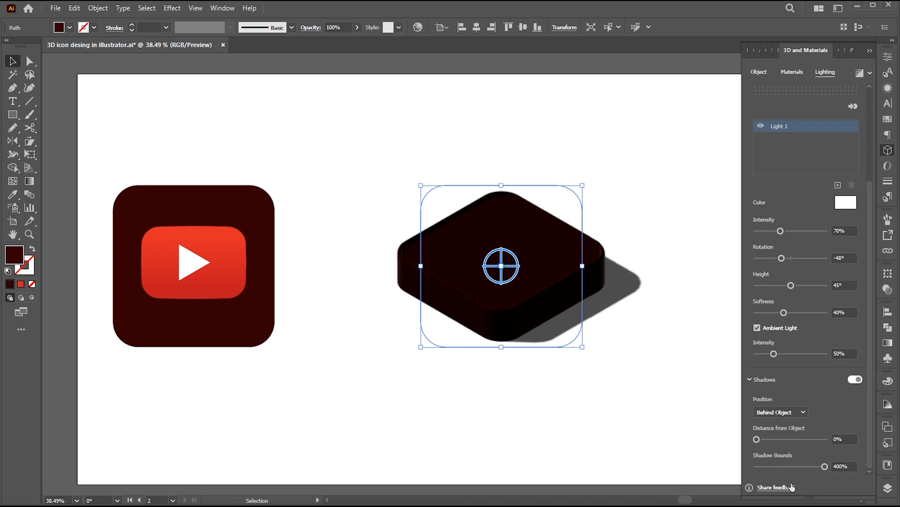
Set the base light's softness to 80%, render the object with ray tracing and deselect it.
{"action": "left_click_drag", "start_coordinate": [868, 422], "coordinate": [872, 354]}
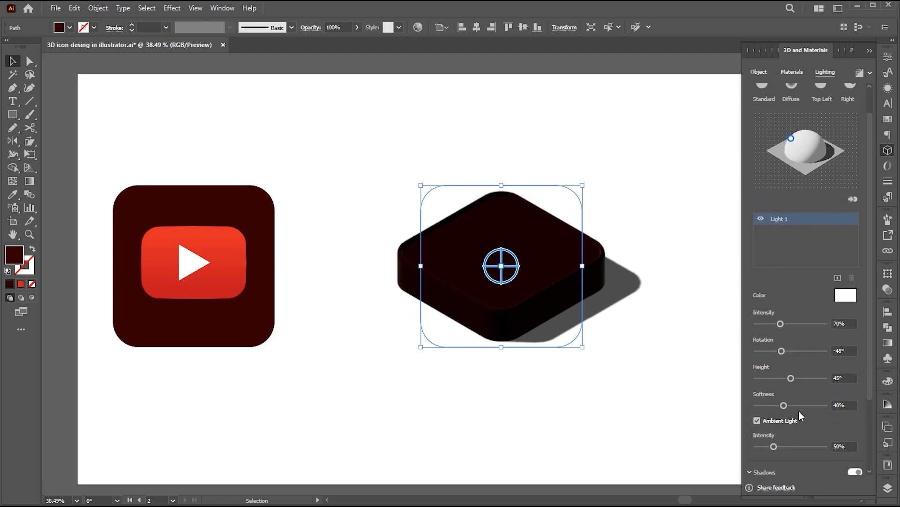
{"action": "left_click_drag", "start_coordinate": [785, 406], "coordinate": [804, 405]}
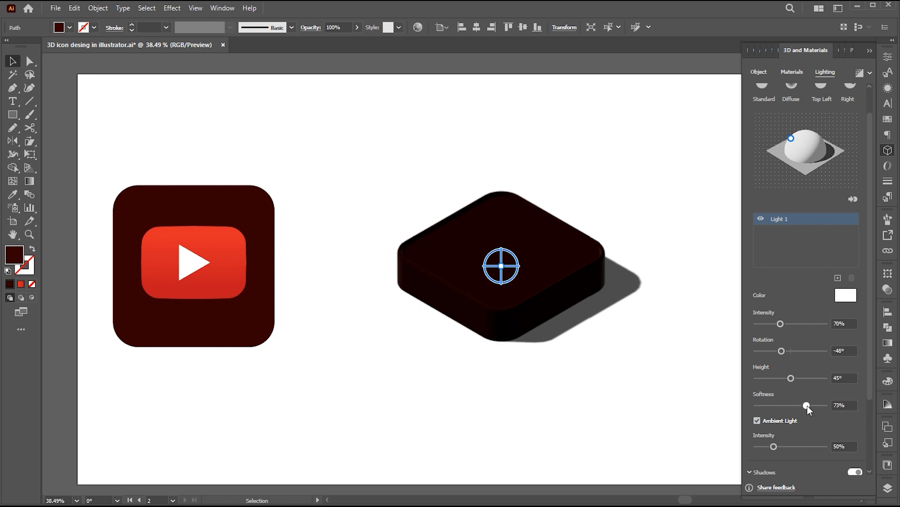
{"action": "left_click_drag", "start_coordinate": [810, 405], "coordinate": [813, 406]}
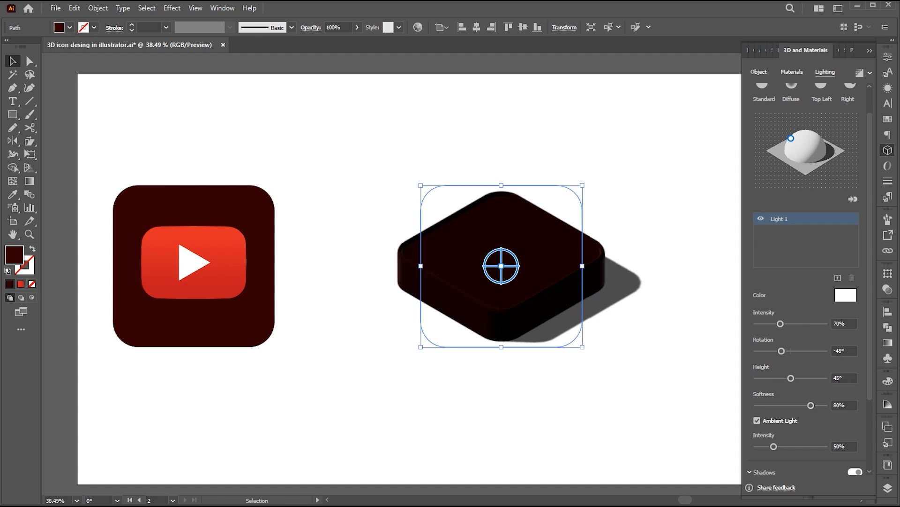
{"action": "left_click", "coordinate": [860, 73]}
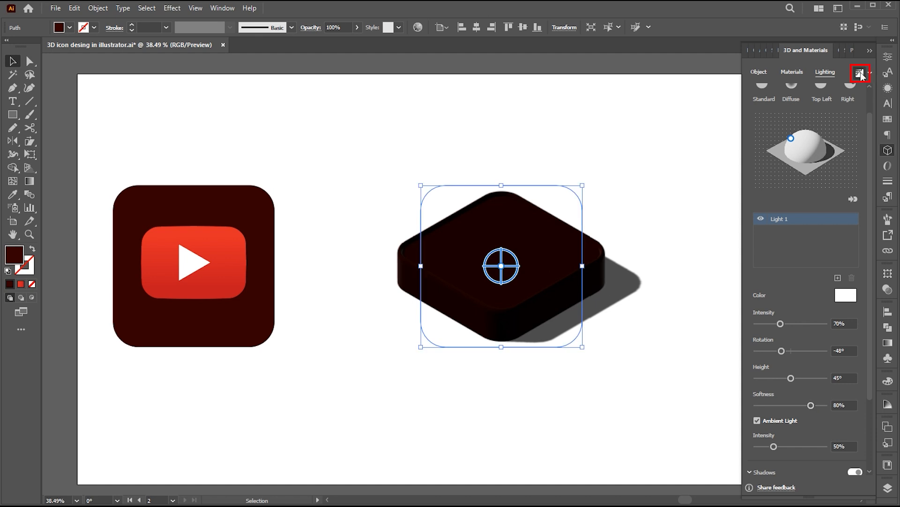
{"action": "left_click", "coordinate": [647, 365]}
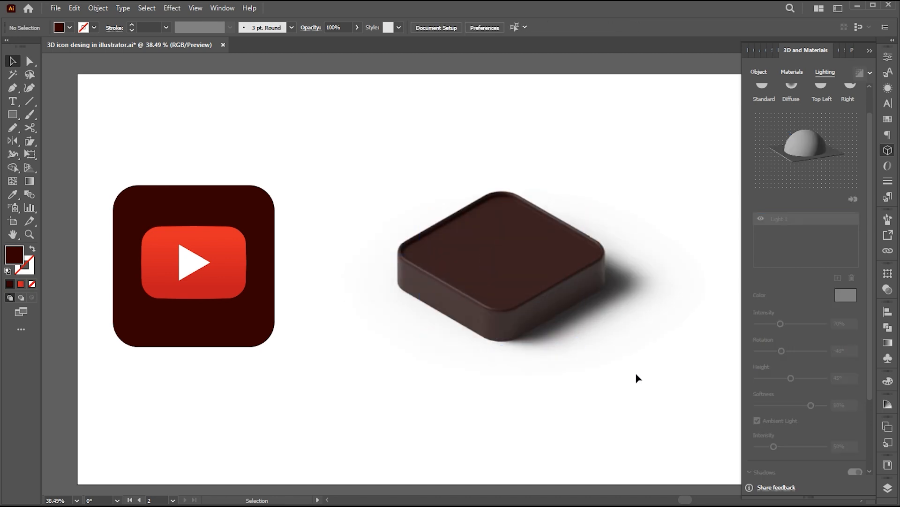
Place a smaller copy of the red rounded rectangle on the dark base and apply the Extrude & Bevel effect to it.
{"action": "left_click", "coordinate": [237, 249]}
{"action": "left_click_drag", "start_coordinate": [237, 249], "coordinate": [531, 229]}
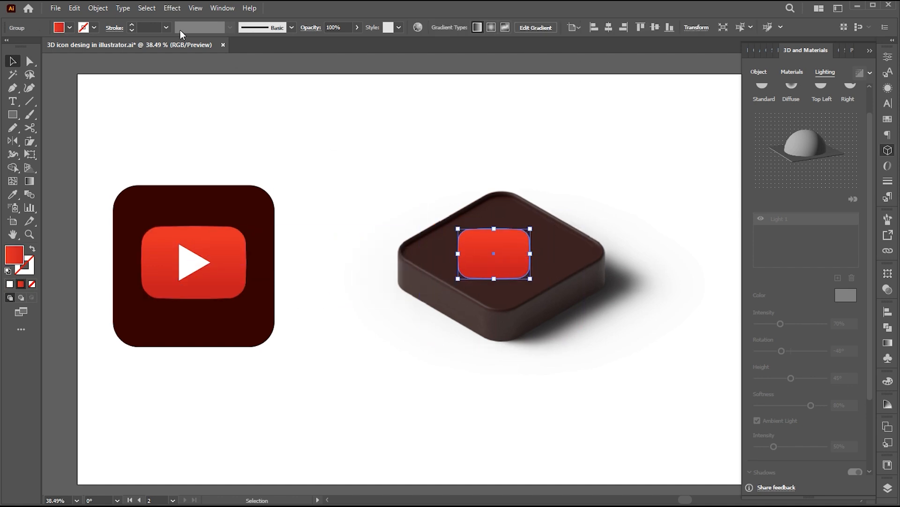
{"action": "left_click", "coordinate": [172, 8]}
{"action": "mouse_move", "coordinate": [197, 72]}
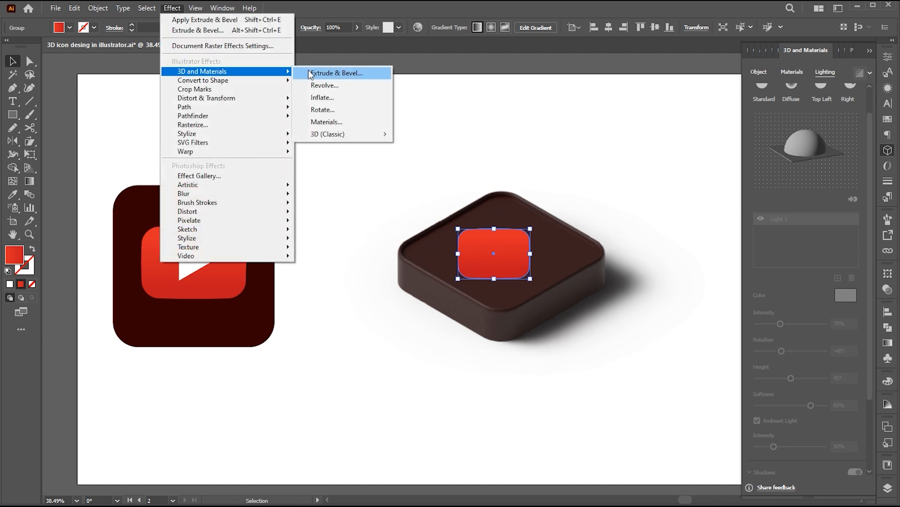
{"action": "left_click", "coordinate": [330, 72]}
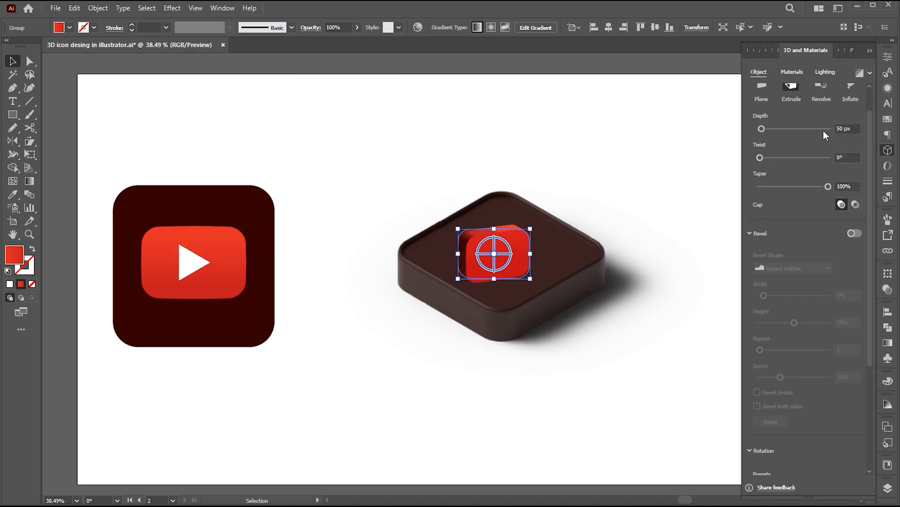
Set the red shape's rotation preset to Isometric Top and its extrusion depth to 23 px.
{"action": "scroll", "coordinate": [806, 387], "scroll_direction": "down", "scroll_amount": 5}
{"action": "left_click", "coordinate": [774, 328]}
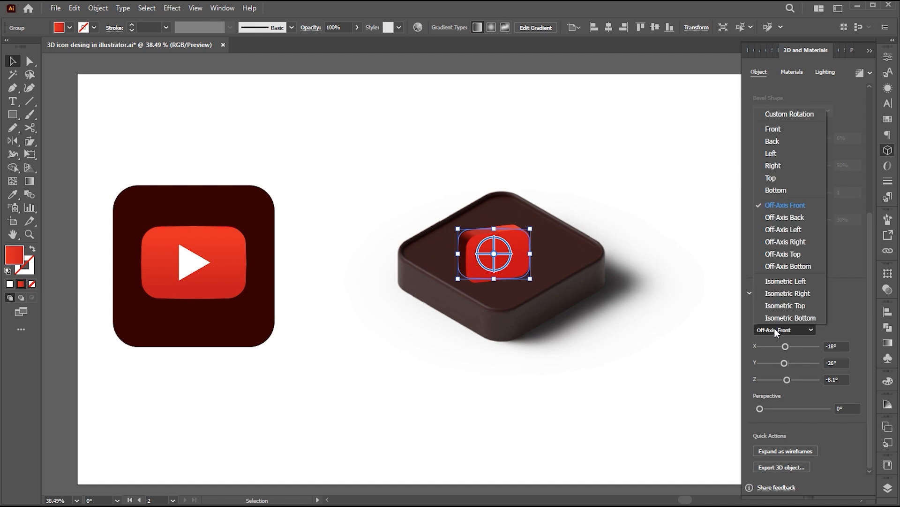
{"action": "left_click", "coordinate": [786, 305]}
{"action": "left_click_drag", "start_coordinate": [868, 335], "coordinate": [858, 183]}
{"action": "left_click", "coordinate": [853, 158]}
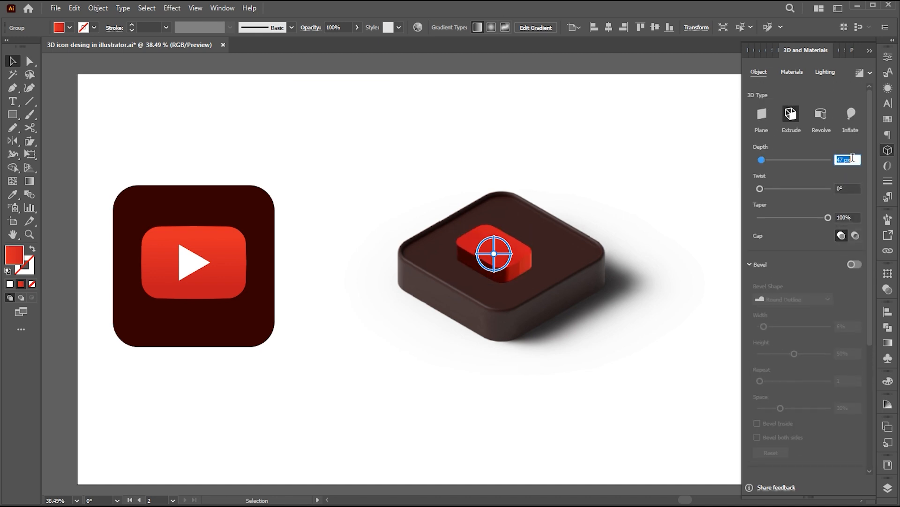
{"action": "scroll", "coordinate": [852, 159], "scroll_direction": "down", "scroll_amount": 11}
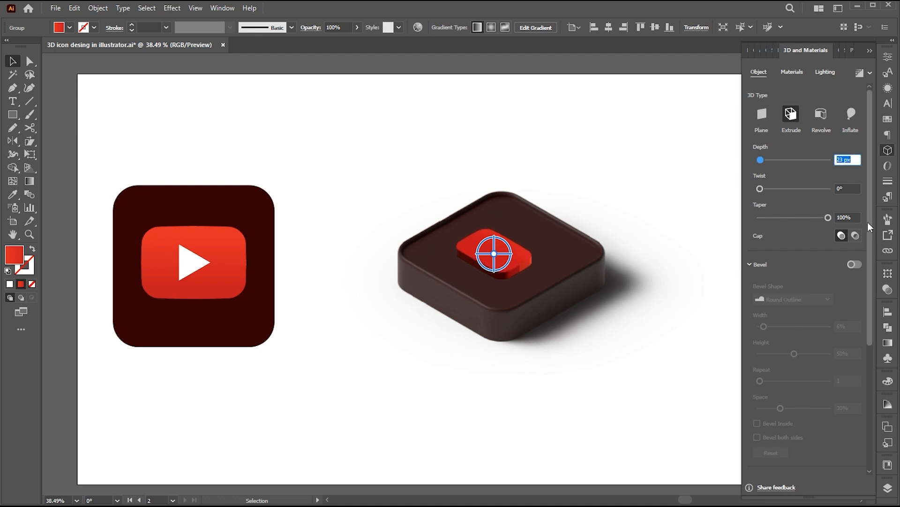
Add a Step bevel with 6% width to the red shape and set its extrusion depth to 19 px.
{"action": "left_click_drag", "start_coordinate": [871, 230], "coordinate": [871, 254]}
{"action": "left_click", "coordinate": [853, 225]}
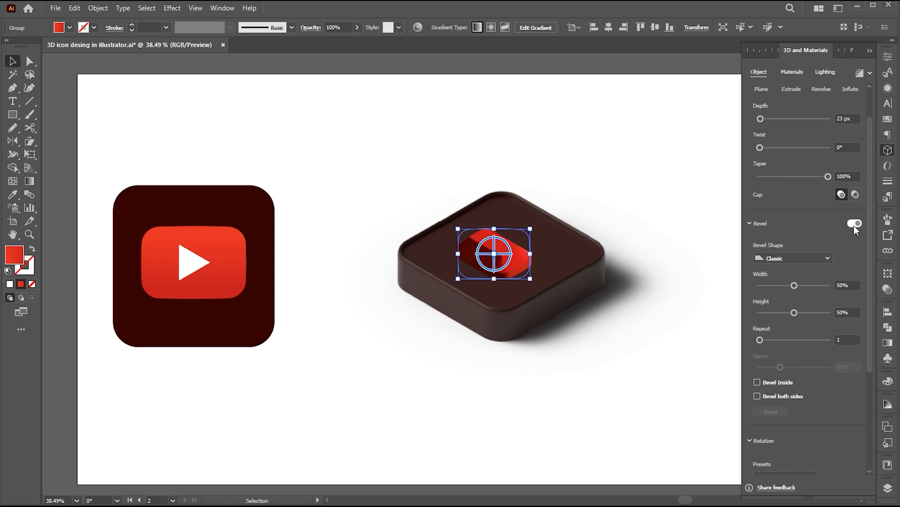
{"action": "left_click", "coordinate": [799, 258]}
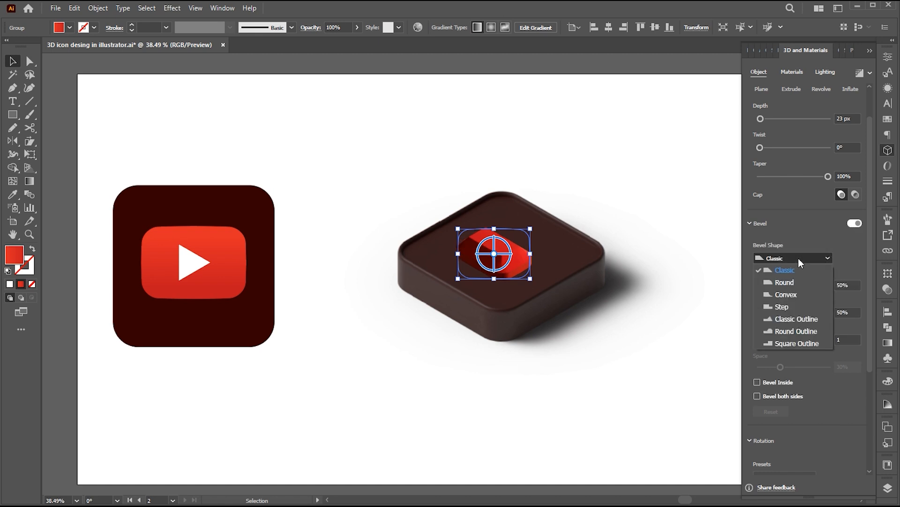
{"action": "left_click", "coordinate": [787, 309]}
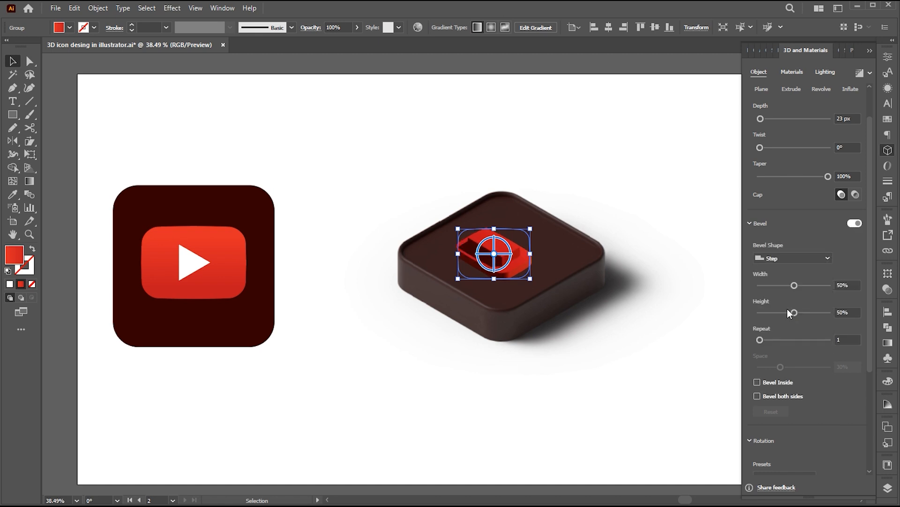
{"action": "left_click_drag", "start_coordinate": [795, 285], "coordinate": [772, 287]}
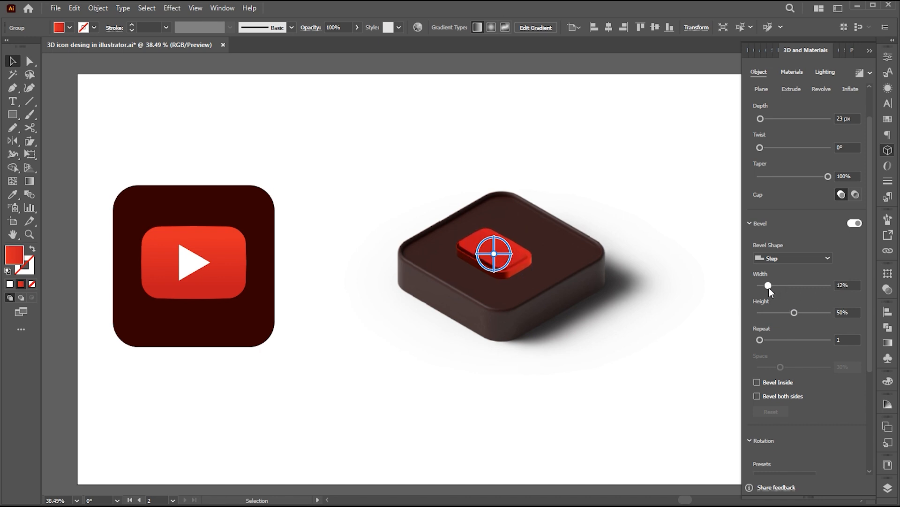
{"action": "left_click_drag", "start_coordinate": [770, 288], "coordinate": [768, 288]}
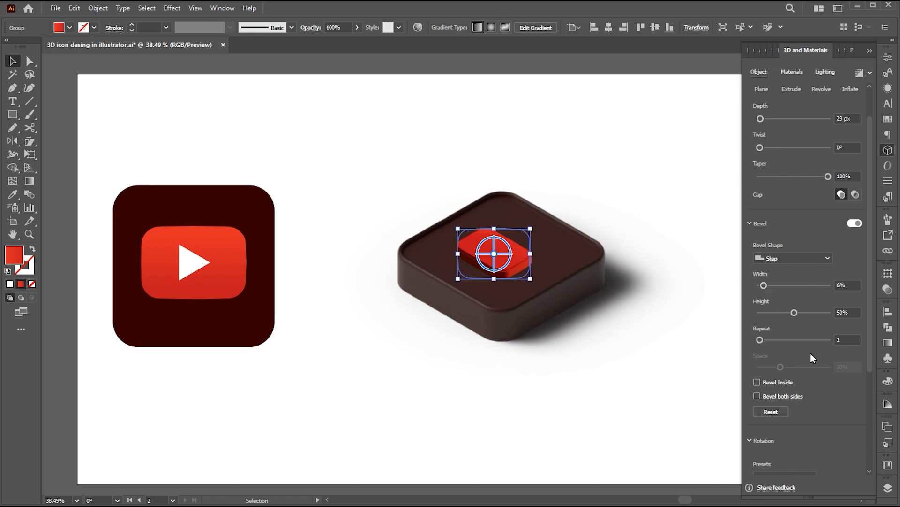
{"action": "left_click", "coordinate": [848, 118]}
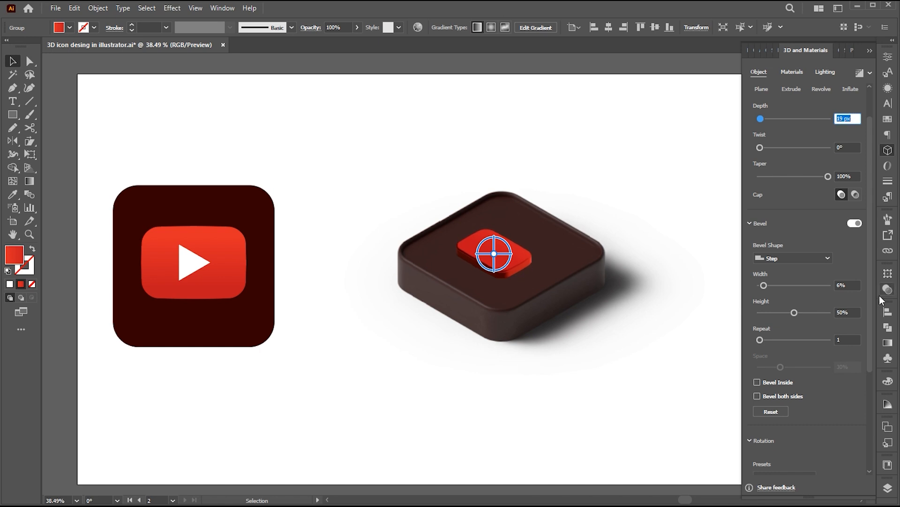
Set the red shape's light rotation to -45° and its softness to 77%.
{"action": "left_click_drag", "start_coordinate": [869, 306], "coordinate": [873, 253]}
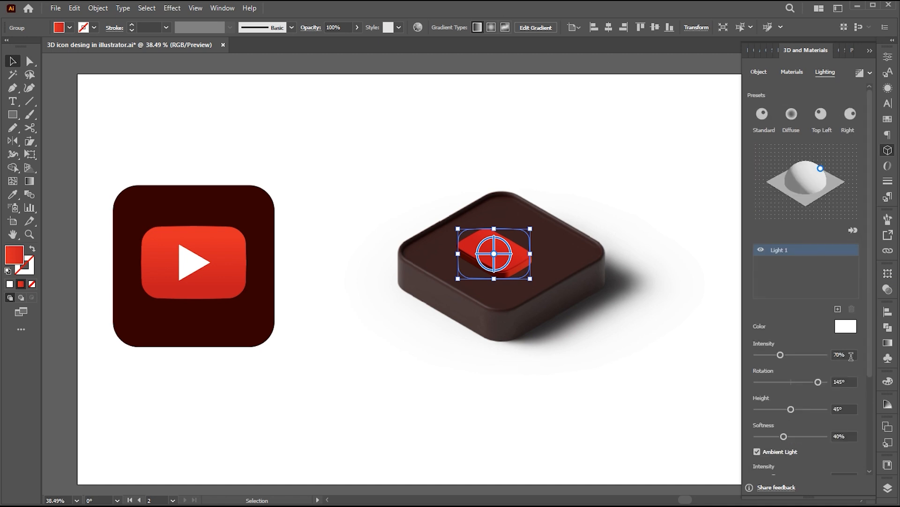
{"action": "left_click_drag", "start_coordinate": [871, 219], "coordinate": [870, 270]}
{"action": "left_click_drag", "start_coordinate": [819, 317], "coordinate": [787, 322]}
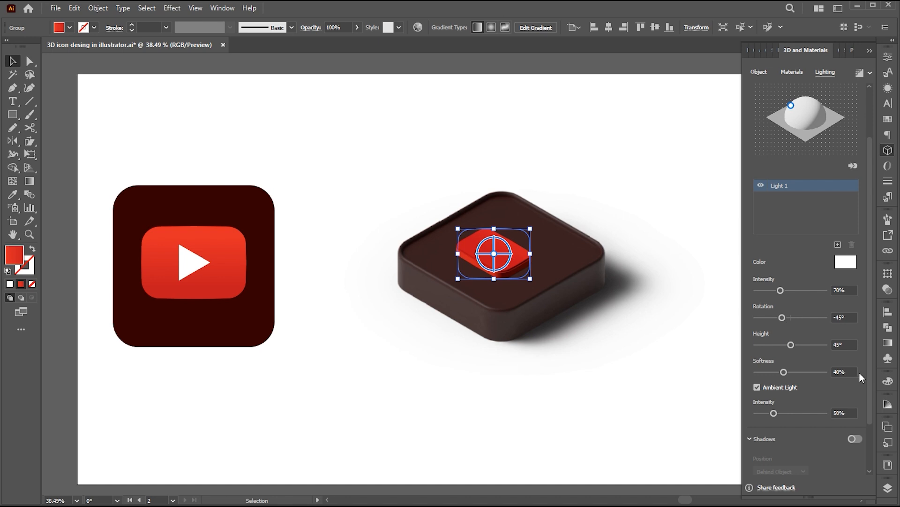
{"action": "scroll", "coordinate": [870, 381], "scroll_direction": "down", "scroll_amount": 1}
{"action": "left_click_drag", "start_coordinate": [784, 353], "coordinate": [810, 353]}
Enable a shadow behind the red shape with shadow bounds of 400% and render it with ray tracing.
{"action": "left_click", "coordinate": [855, 419]}
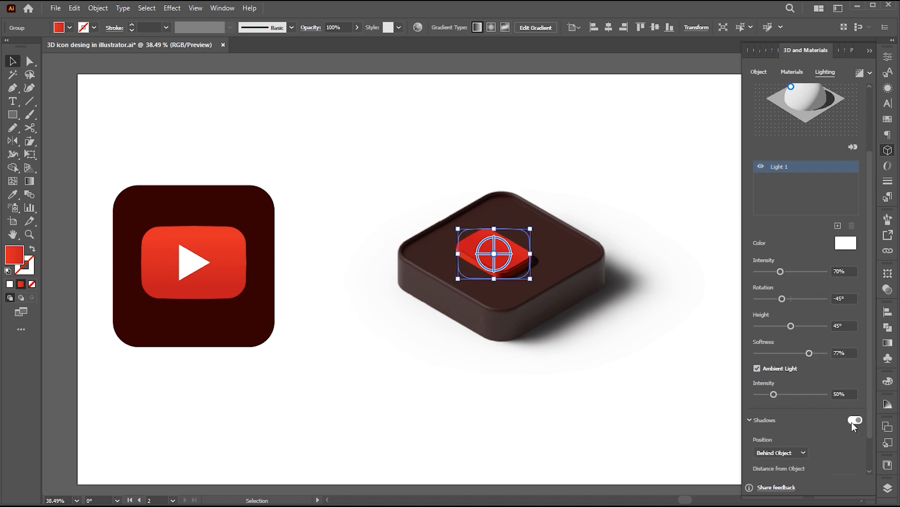
{"action": "scroll", "coordinate": [869, 431], "scroll_direction": "down", "scroll_amount": 1}
{"action": "left_click_drag", "start_coordinate": [770, 466], "coordinate": [839, 468]}
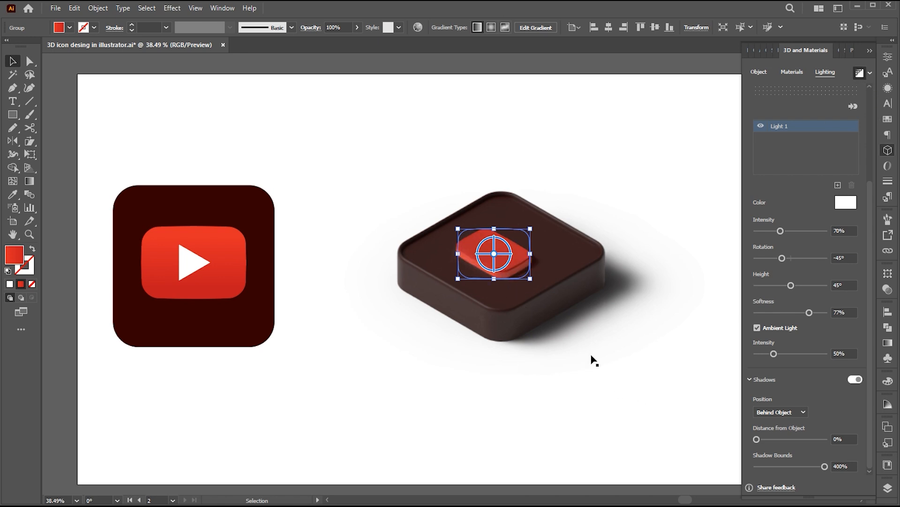
Center the extruded red shape on the dark base and change its fill to solid red FF0000.
{"action": "mouse_move", "coordinate": [516, 264]}
{"action": "left_mouse_down"}
{"action": "mouse_move", "coordinate": [521, 253]}
{"action": "mouse_move", "coordinate": [523, 262]}
{"action": "mouse_move", "coordinate": [552, 261]}
{"action": "mouse_move", "coordinate": [530, 263]}
{"action": "left_mouse_up"}
{"action": "left_click", "coordinate": [650, 393]}
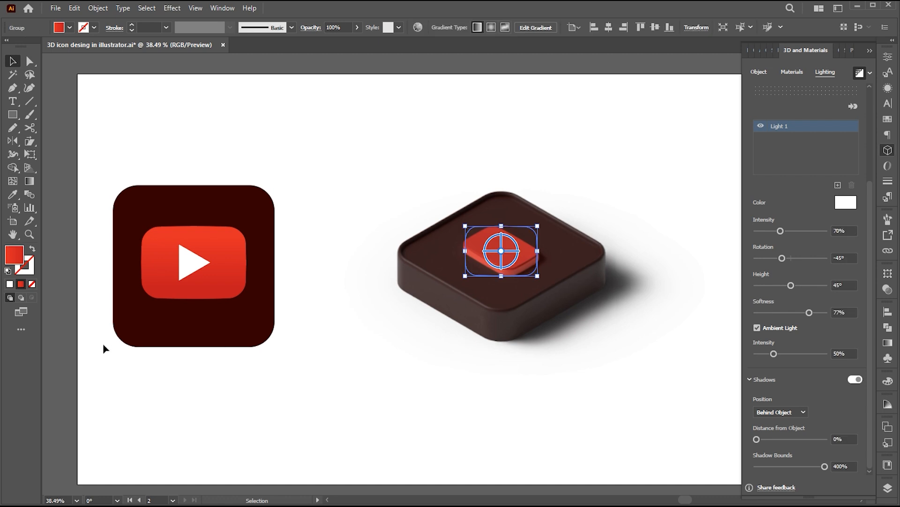
{"action": "double_click", "coordinate": [15, 255]}
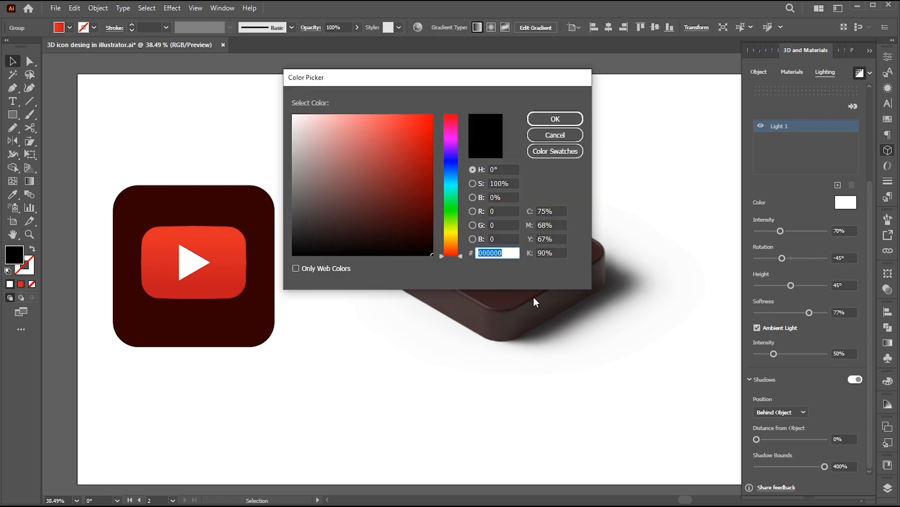
{"action": "left_click_drag", "start_coordinate": [410, 134], "coordinate": [443, 112]}
{"action": "left_click", "coordinate": [542, 118]}
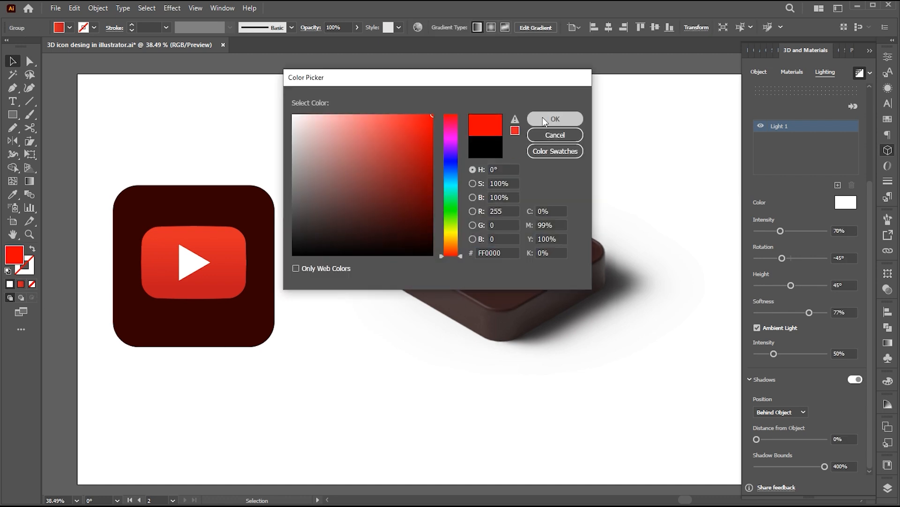
{"action": "left_click", "coordinate": [624, 179]}
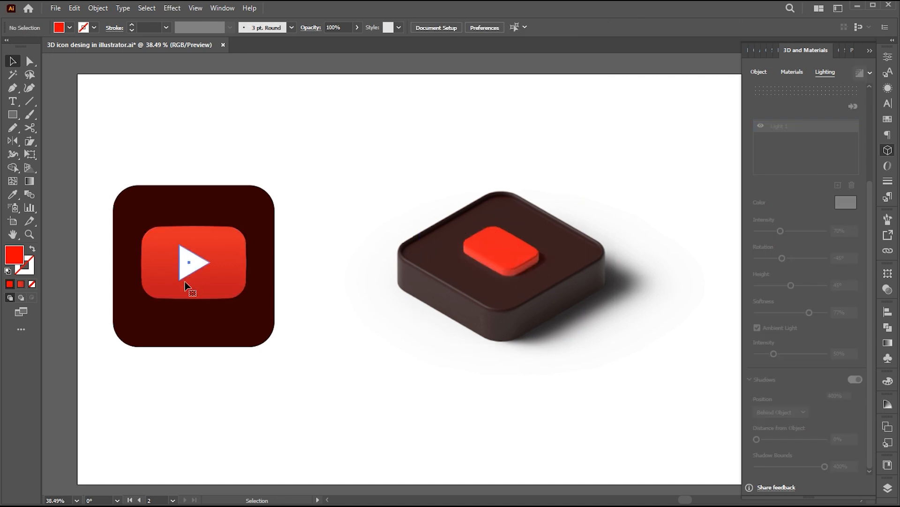
Place a smaller copy of the white play triangle on the extruded red shape and apply the Extrude & Bevel effect to it.
{"action": "left_click", "coordinate": [190, 268]}
{"action": "left_click_drag", "start_coordinate": [190, 268], "coordinate": [521, 230]}
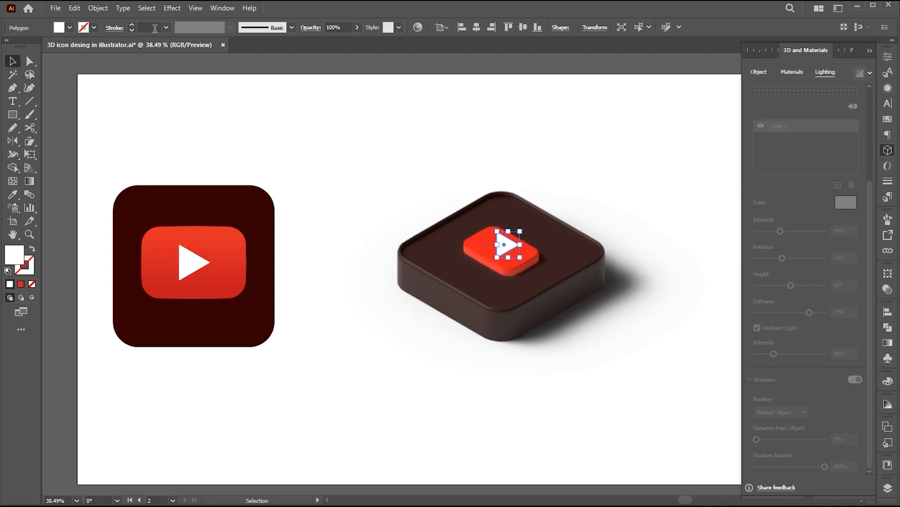
{"action": "left_click", "coordinate": [171, 8]}
{"action": "mouse_move", "coordinate": [226, 71]}
{"action": "left_click", "coordinate": [329, 70]}
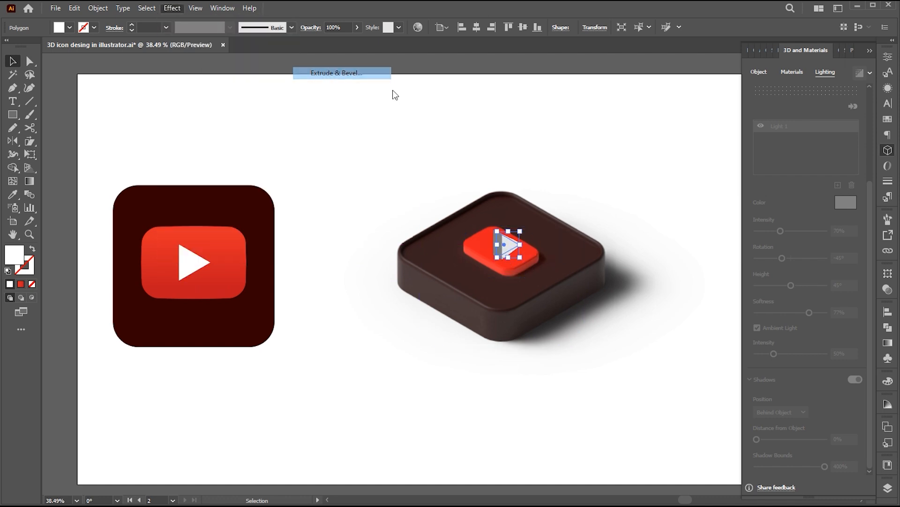
Apply the Isometric Top rotation preset to the extruded play triangle.
{"action": "left_click_drag", "start_coordinate": [870, 222], "coordinate": [873, 142]}
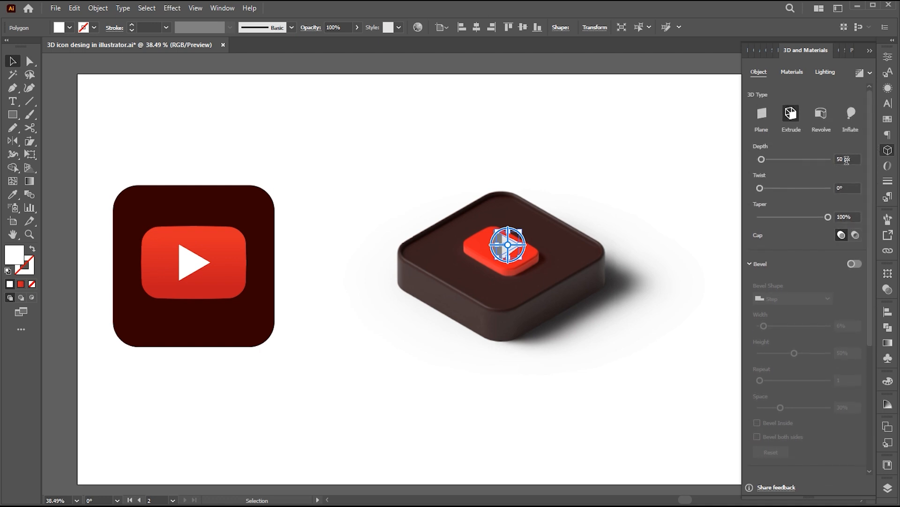
{"action": "scroll", "coordinate": [835, 418], "scroll_direction": "down", "scroll_amount": 5}
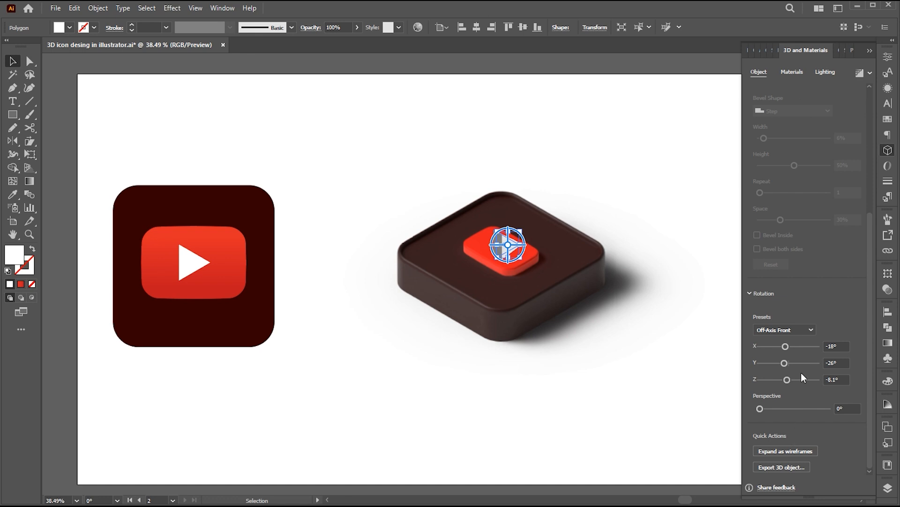
{"action": "left_click", "coordinate": [791, 333]}
{"action": "left_click", "coordinate": [790, 307]}
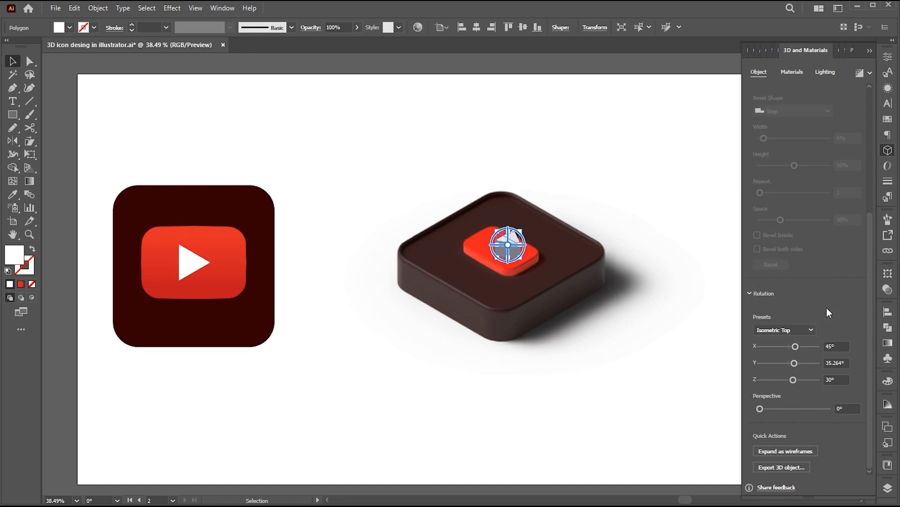
Set the triangle's extrusion depth to 8 px and shift the triangle slightly left on the red shape.
{"action": "left_click_drag", "start_coordinate": [869, 338], "coordinate": [867, 155]}
{"action": "left_click", "coordinate": [853, 159]}
{"action": "type", "text": "26"}
{"action": "key", "text": "Return"}
{"action": "type", "text": "8"}
{"action": "key", "text": "Return"}
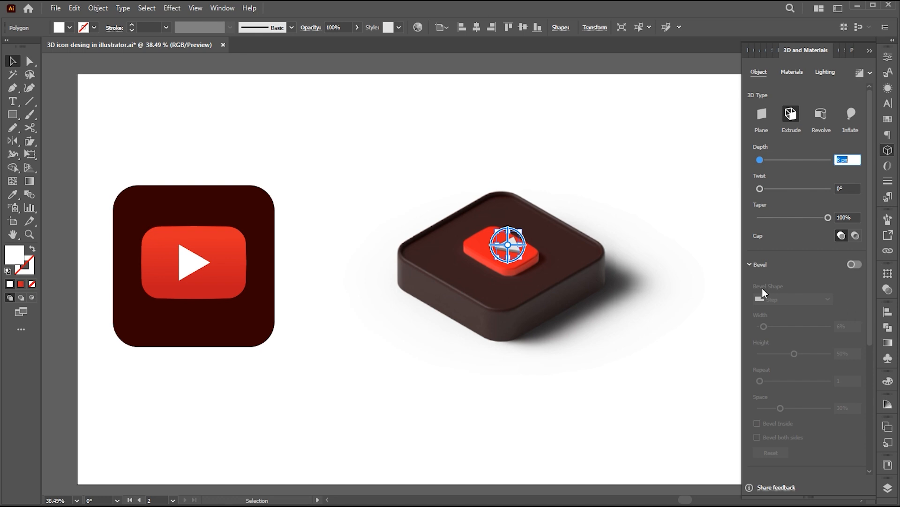
{"action": "left_click_drag", "start_coordinate": [512, 247], "coordinate": [506, 247]}
Enable a bevel on the play triangle with the Round Outline shape and a width of 6%.
{"action": "left_click", "coordinate": [855, 265]}
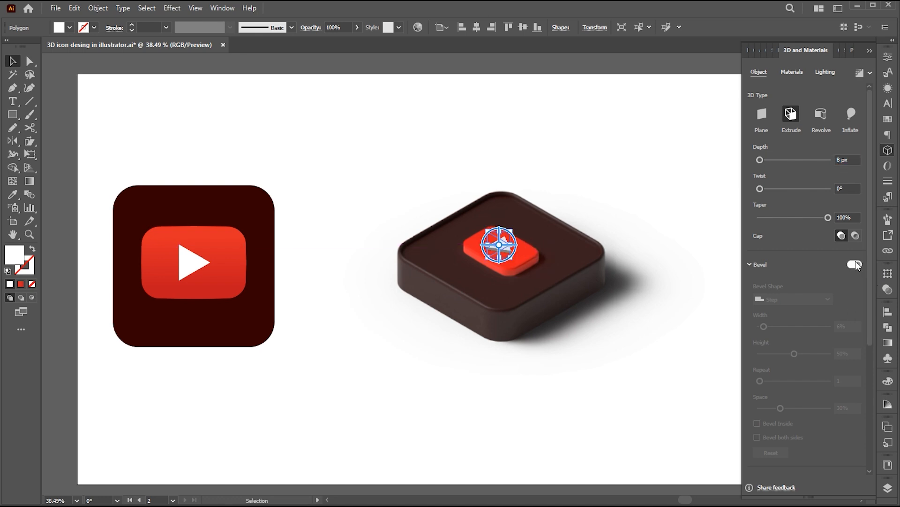
{"action": "left_click_drag", "start_coordinate": [870, 281], "coordinate": [869, 297]}
{"action": "left_click", "coordinate": [807, 276]}
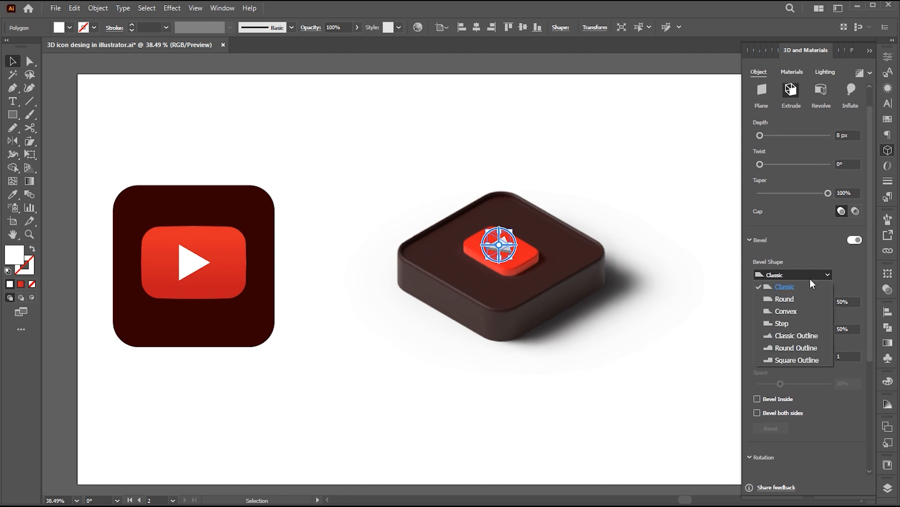
{"action": "left_click", "coordinate": [797, 348]}
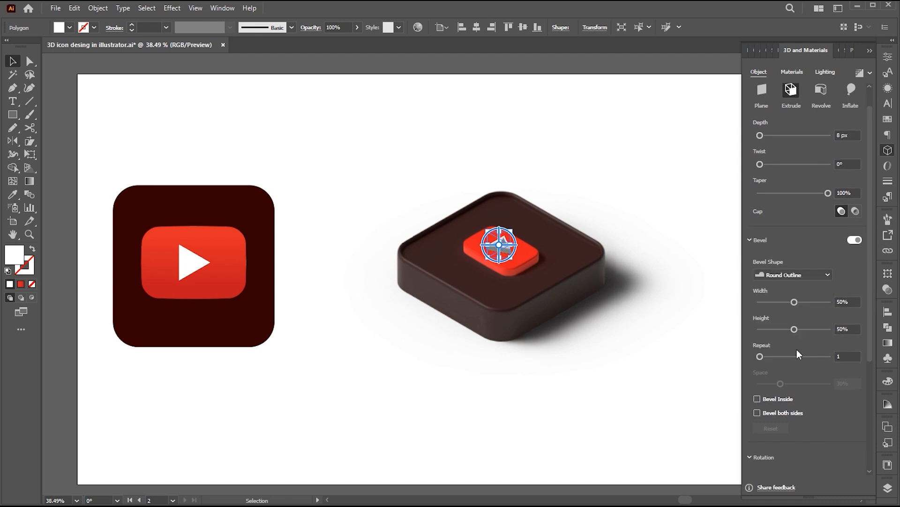
{"action": "left_click_drag", "start_coordinate": [794, 301], "coordinate": [762, 304]}
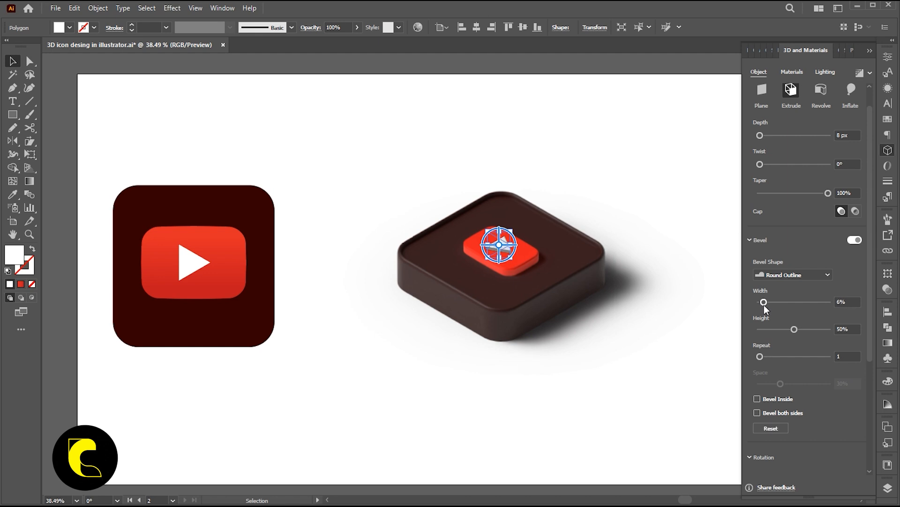
Set the play triangle's light rotation to -45° and its softness to 82%.
{"action": "left_click", "coordinate": [825, 71]}
{"action": "left_click_drag", "start_coordinate": [819, 358], "coordinate": [782, 364]}
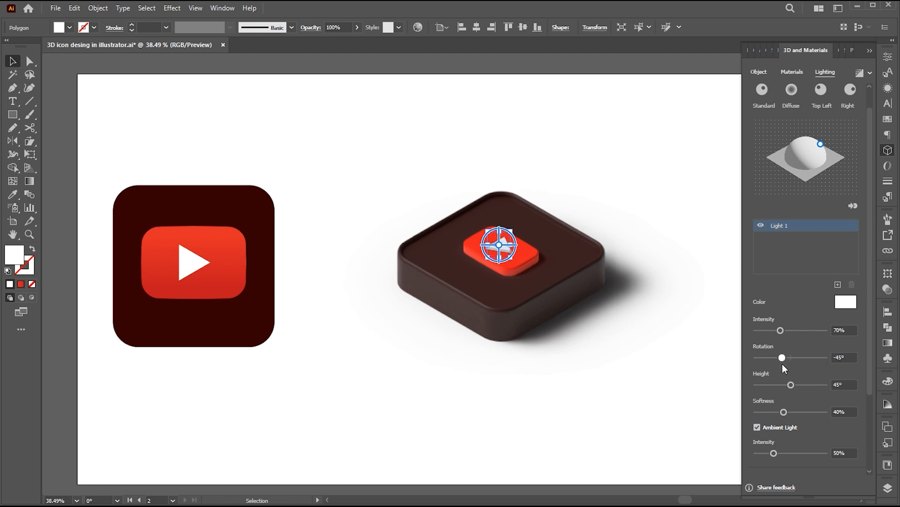
{"action": "scroll", "coordinate": [869, 390], "scroll_direction": "down", "scroll_amount": 1}
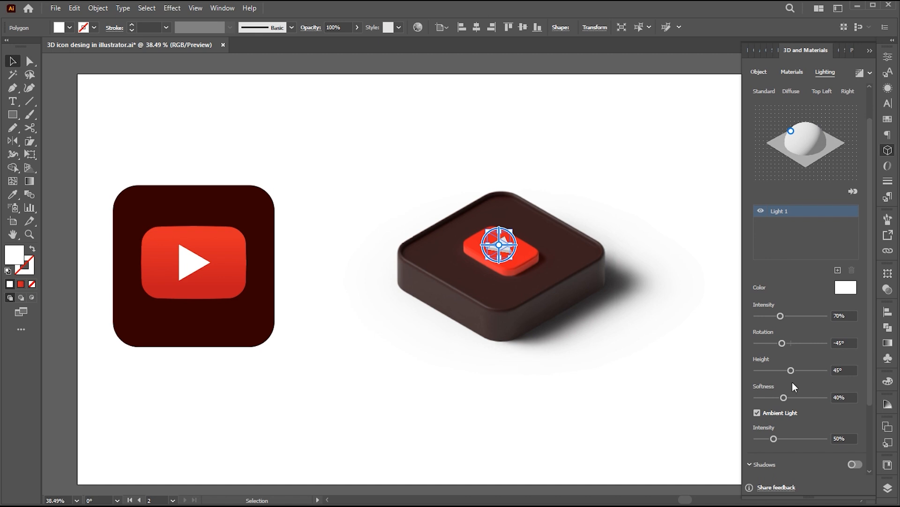
{"action": "left_click_drag", "start_coordinate": [787, 397], "coordinate": [812, 398]}
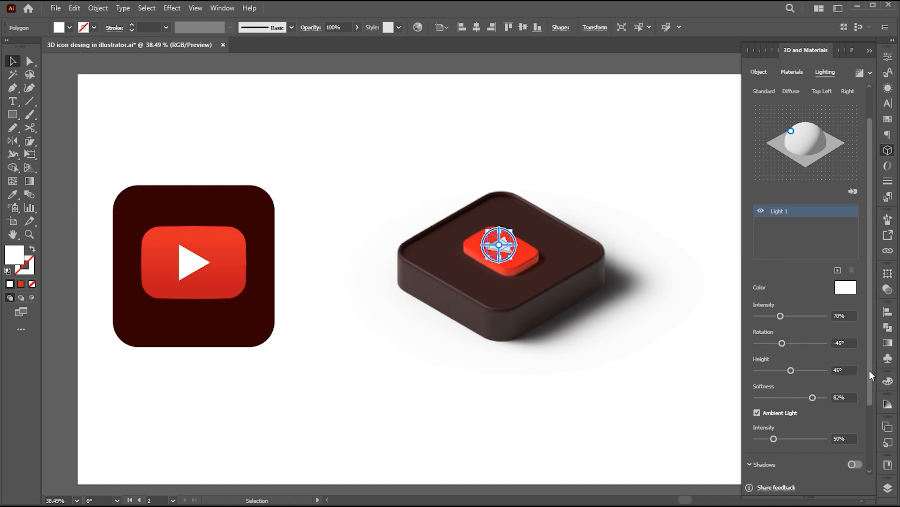
Enable a shadow behind the play triangle with shadow bounds of 400% and deselect the triangle.
{"action": "left_click_drag", "start_coordinate": [871, 373], "coordinate": [865, 414]}
{"action": "left_click", "coordinate": [855, 402]}
{"action": "scroll", "coordinate": [827, 457], "scroll_direction": "down", "scroll_amount": 2}
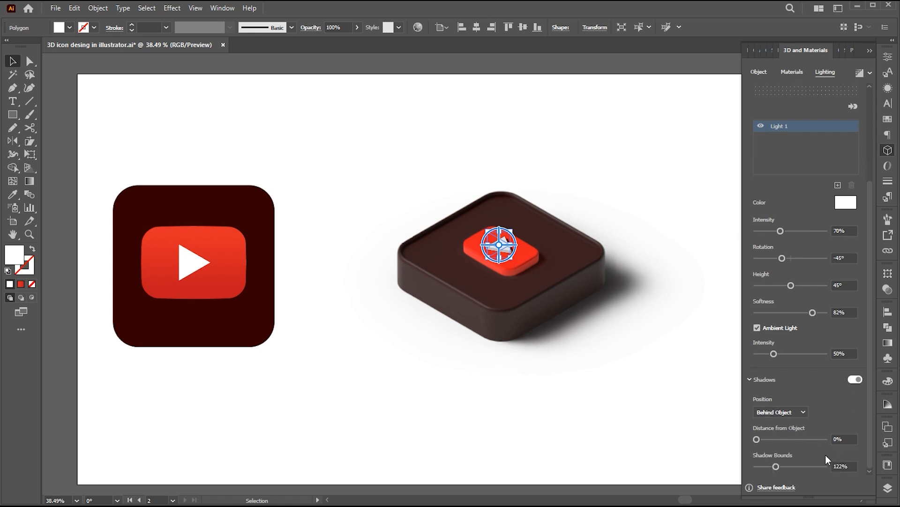
{"action": "left_click_drag", "start_coordinate": [777, 466], "coordinate": [848, 467]}
{"action": "left_click", "coordinate": [668, 353]}
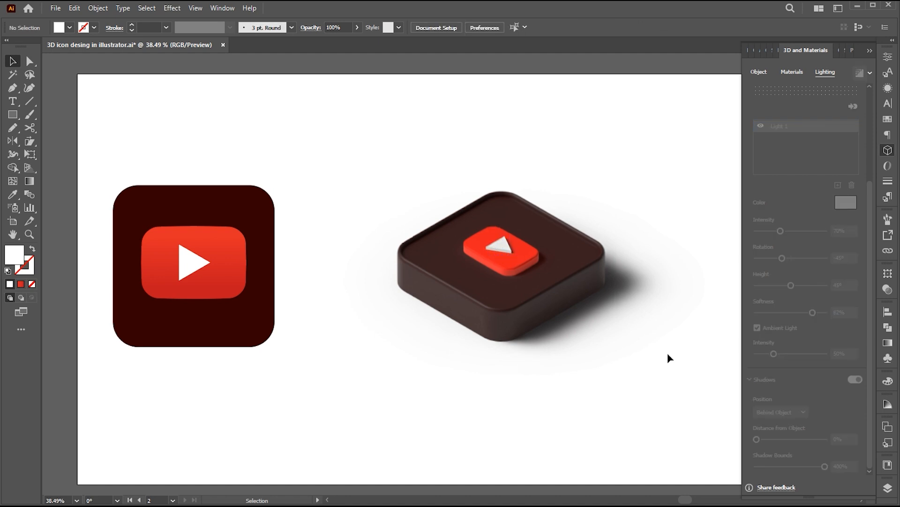
Inspect the extruded play triangle and its placement on the isometric icon up close.
{"action": "key", "text": "z"}
{"action": "left_click_drag", "start_coordinate": [551, 223], "coordinate": [639, 252]}
{"action": "key", "text": "space"}
{"action": "left_click_drag", "start_coordinate": [699, 333], "coordinate": [614, 315]}
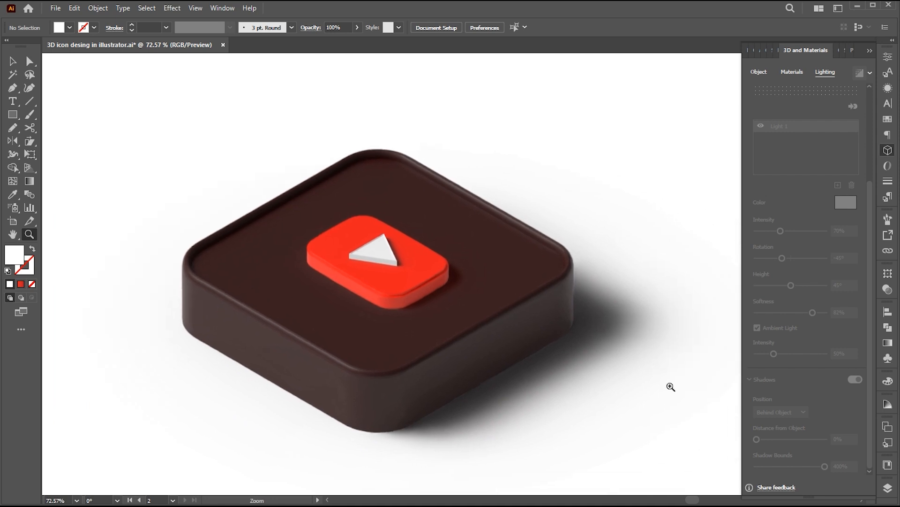